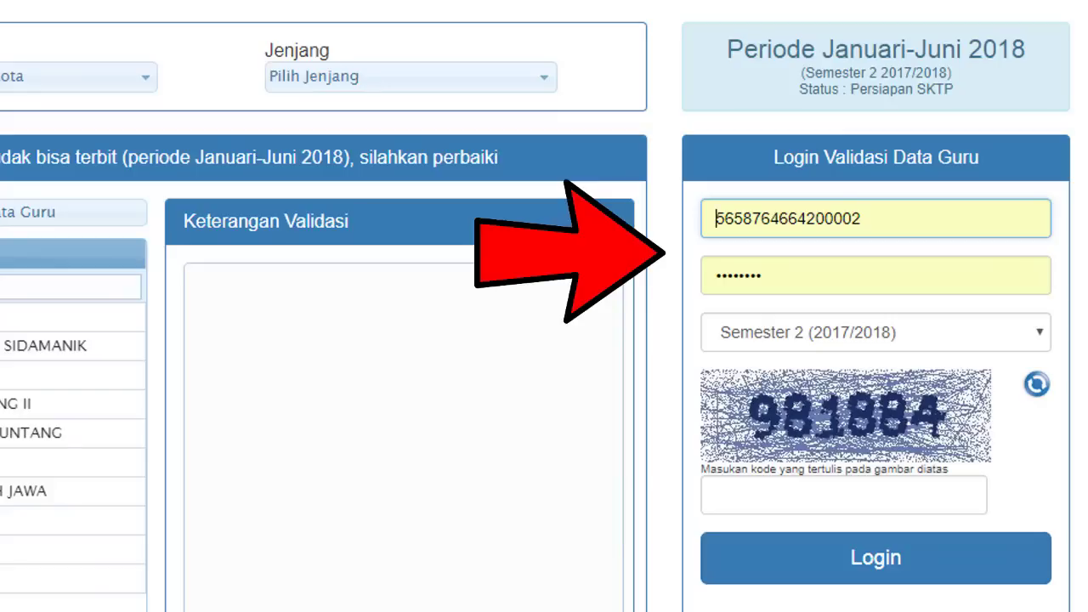
# - Put the cursor in the captcha field of the Login Validasi Data Guru form
pyautogui.click(777, 495)
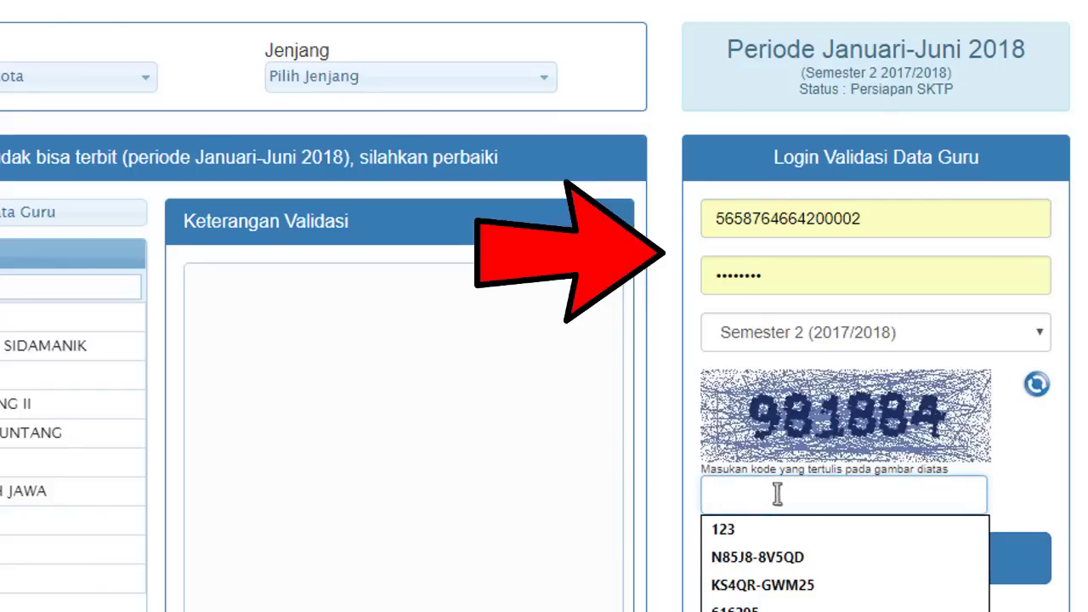
# - Enter the captcha code from the image and log in to the teacher's validation data
pyautogui.write('981')
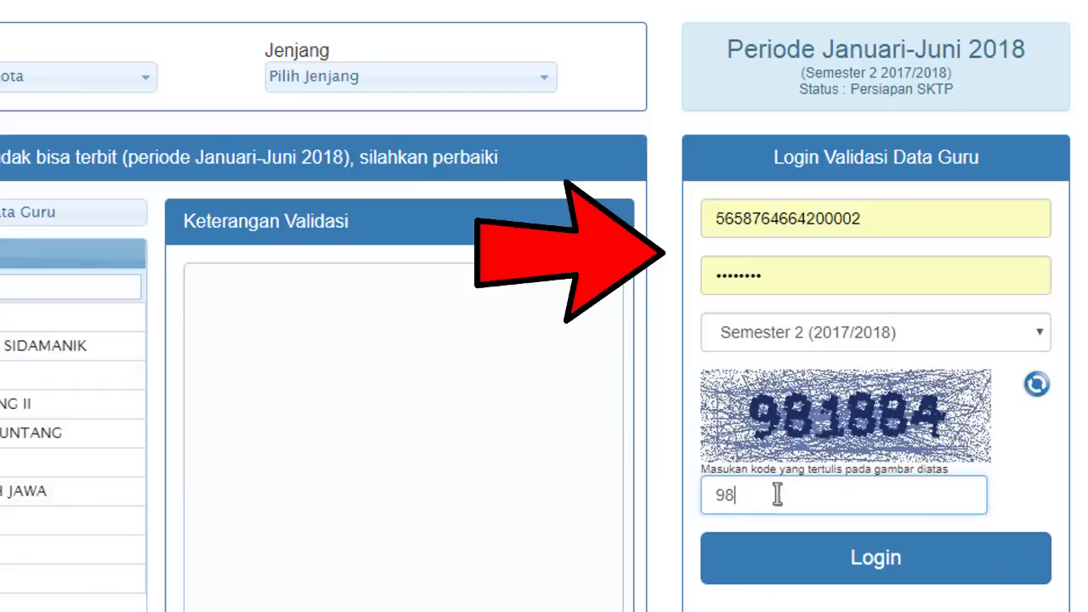
pyautogui.write('884')
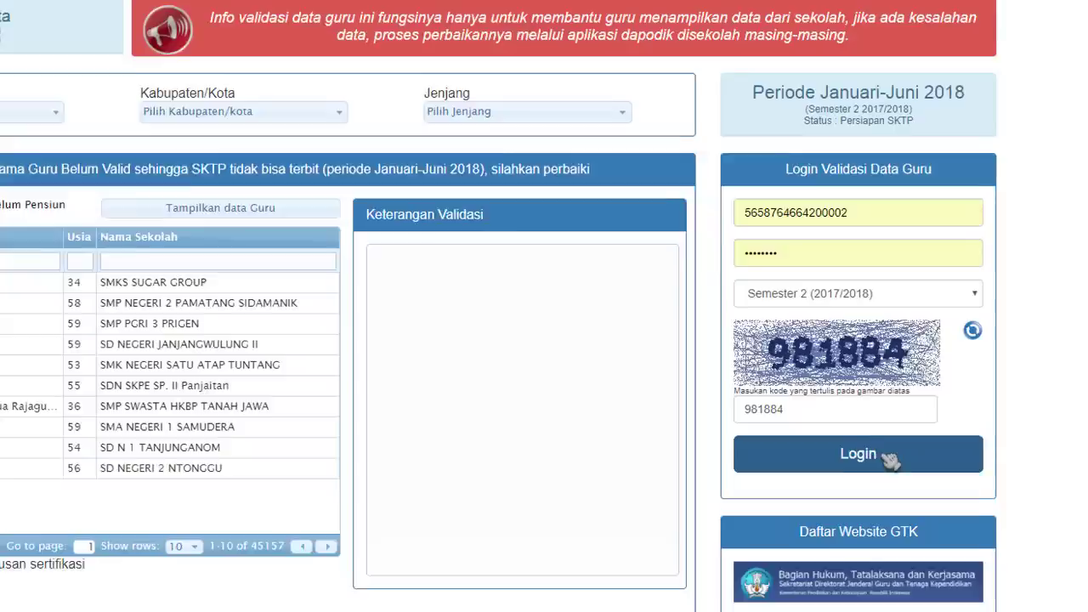
pyautogui.click(919, 566)
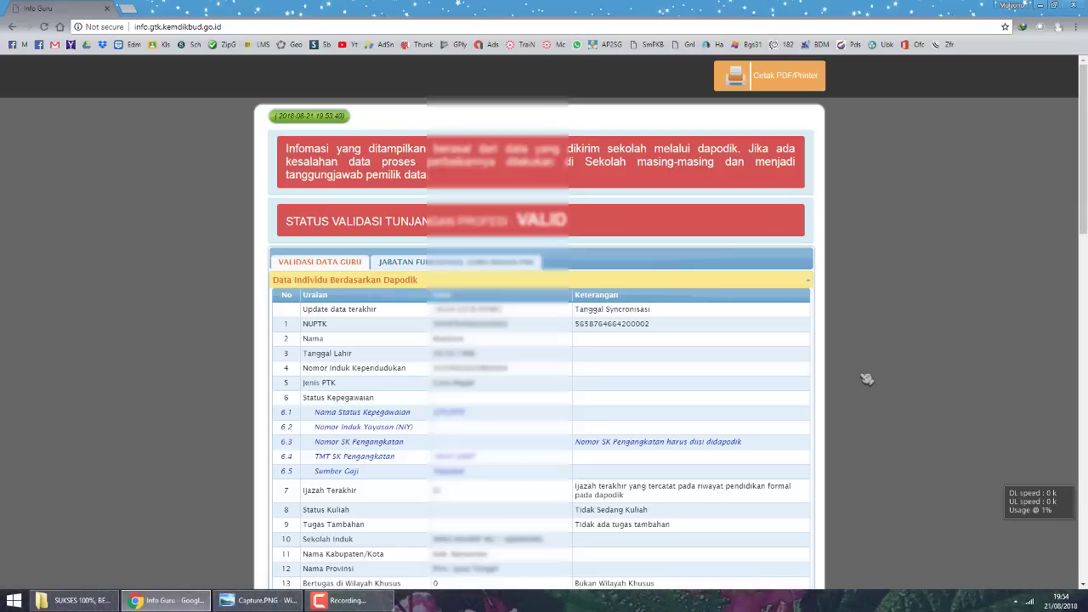
# - Scroll through the teacher's validation page to review its contents
pyautogui.scroll(-4, 866, 379)
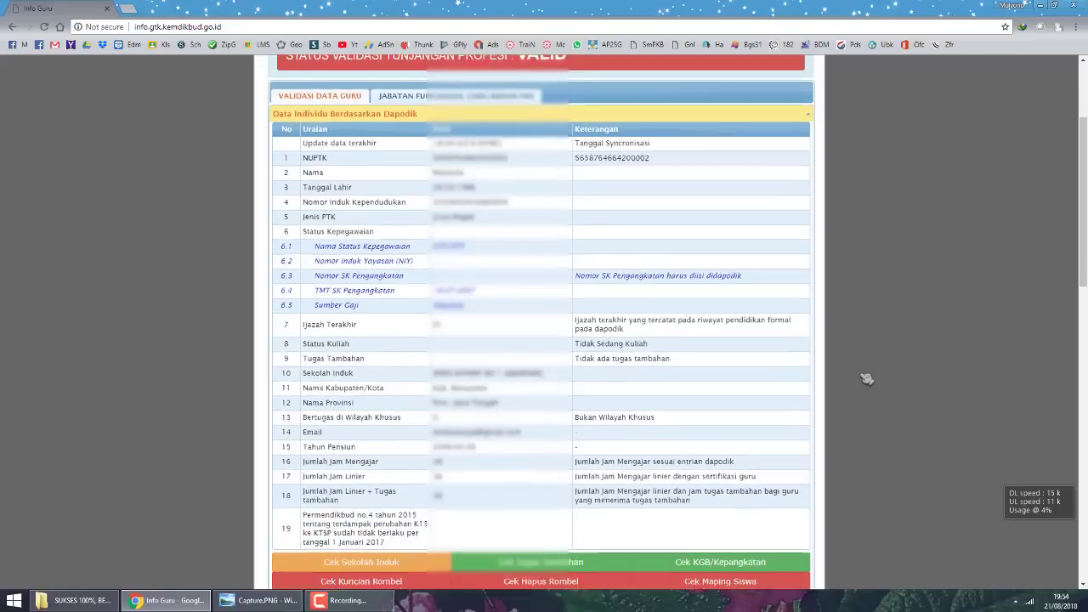
pyautogui.scroll(-1, 866, 379)
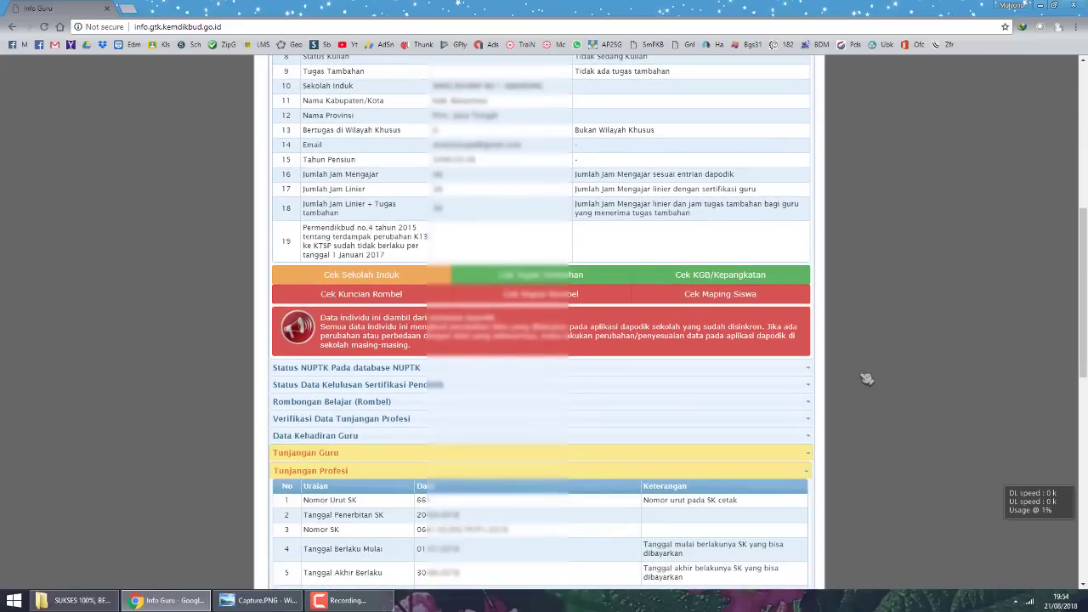
pyautogui.scroll(-3, 867, 379)
pyautogui.scroll(1, 867, 379)
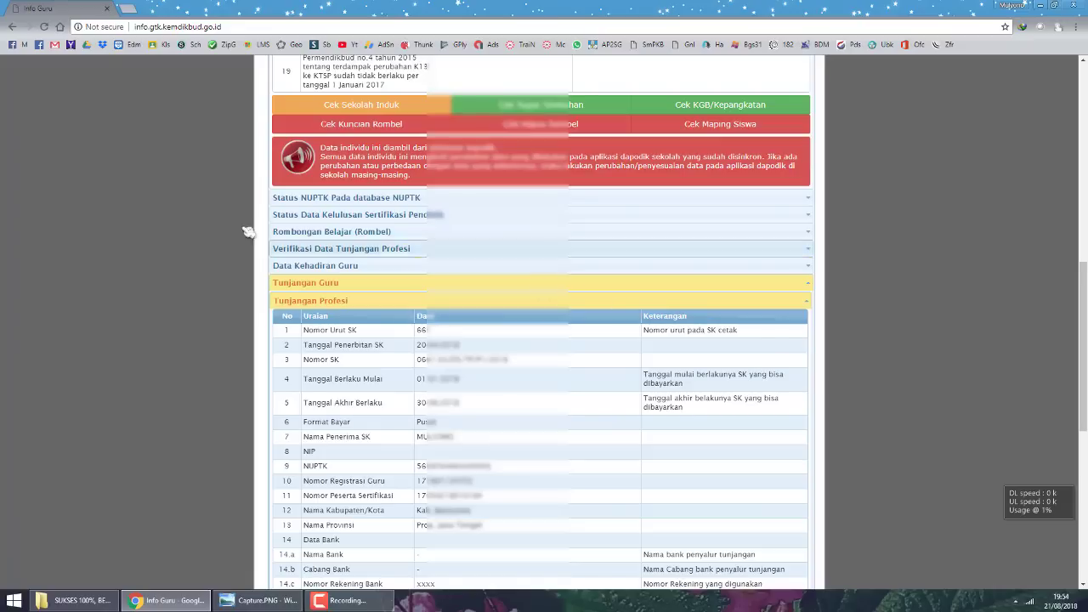
pyautogui.scroll(7, 171, 275)
pyautogui.scroll(-7, 170, 276)
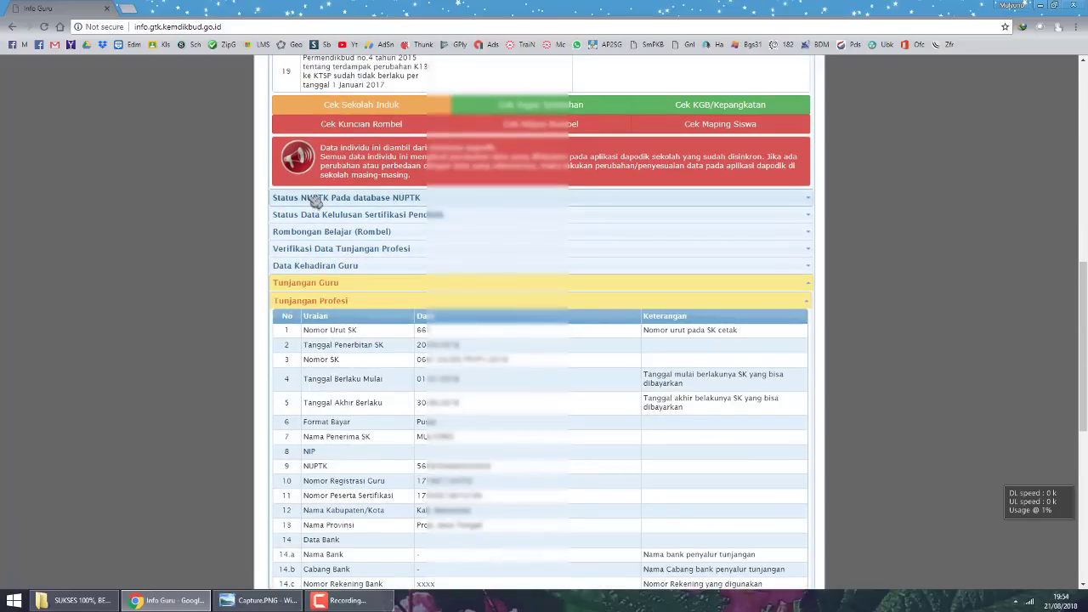
# - Expand the NUPTK, certification, Rombel, allowance verification and attendance sections
pyautogui.click(315, 199)
pyautogui.click(334, 299)
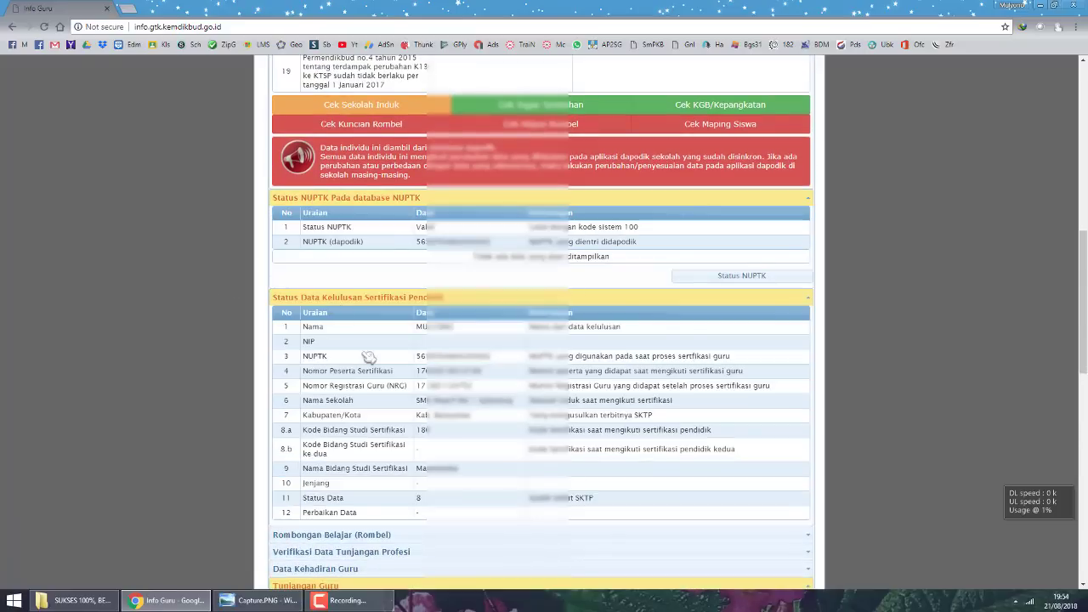
pyautogui.scroll(-2, 367, 357)
pyautogui.click(372, 364)
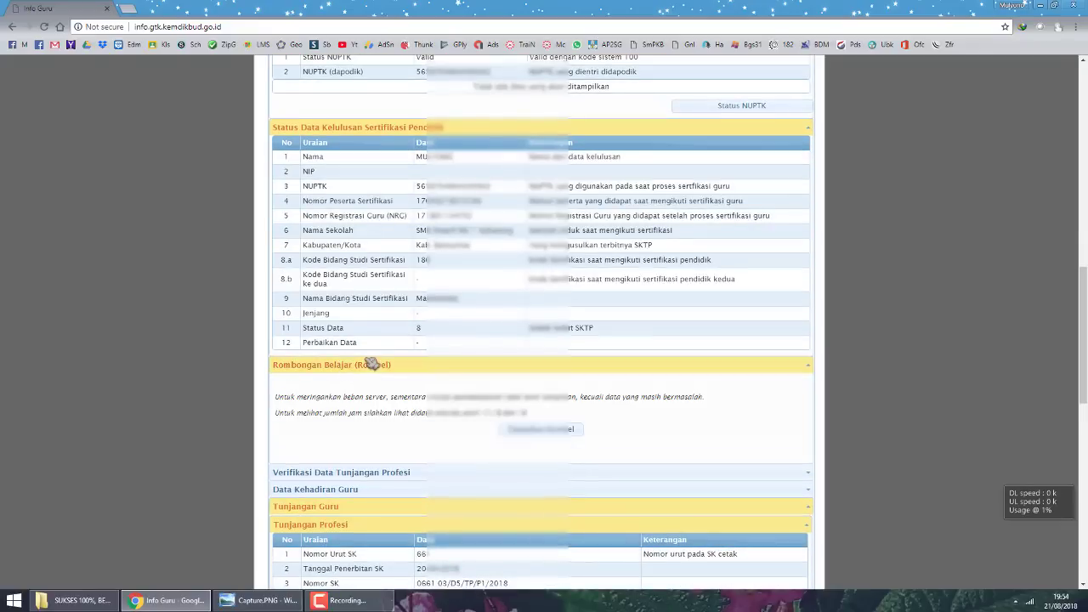
pyautogui.scroll(-2, 372, 363)
pyautogui.click(318, 305)
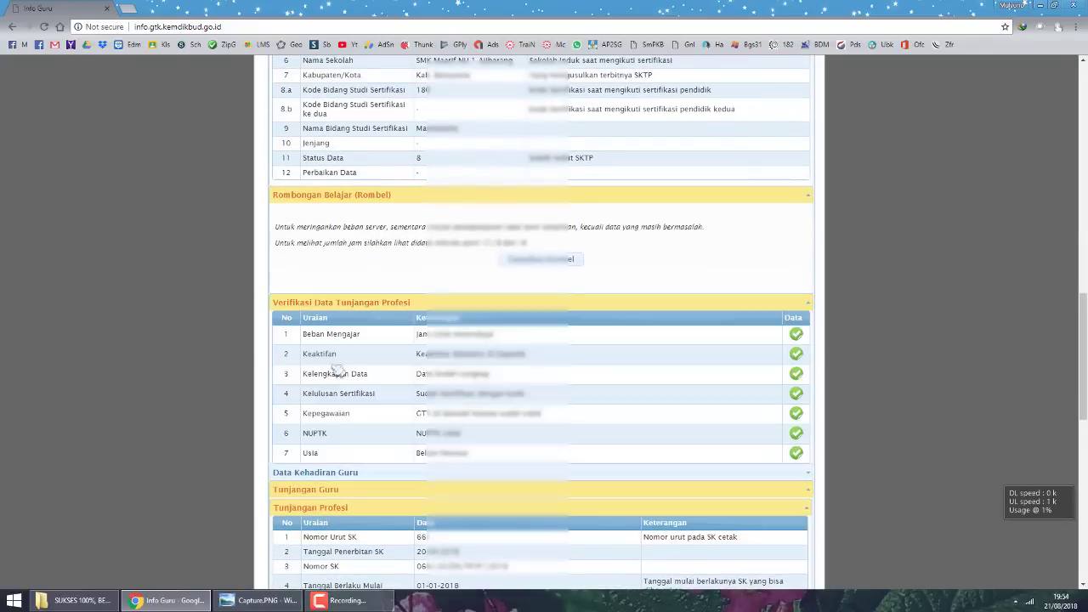
pyautogui.click(336, 472)
# - Expand the required documents list, then scroll back up toward the top
pyautogui.scroll(-3, 238, 434)
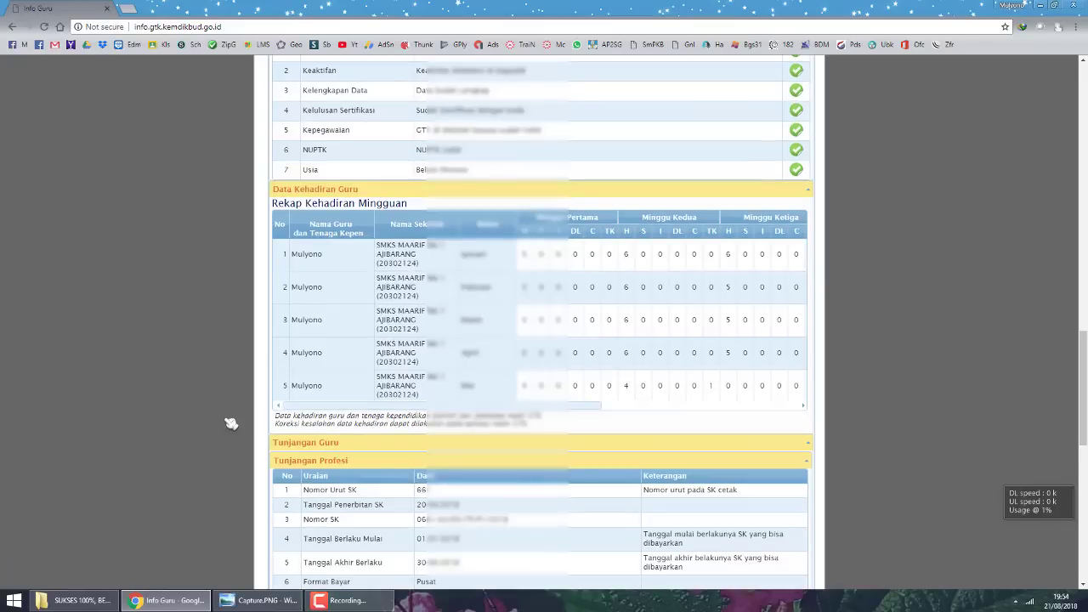
pyautogui.scroll(-3, 236, 414)
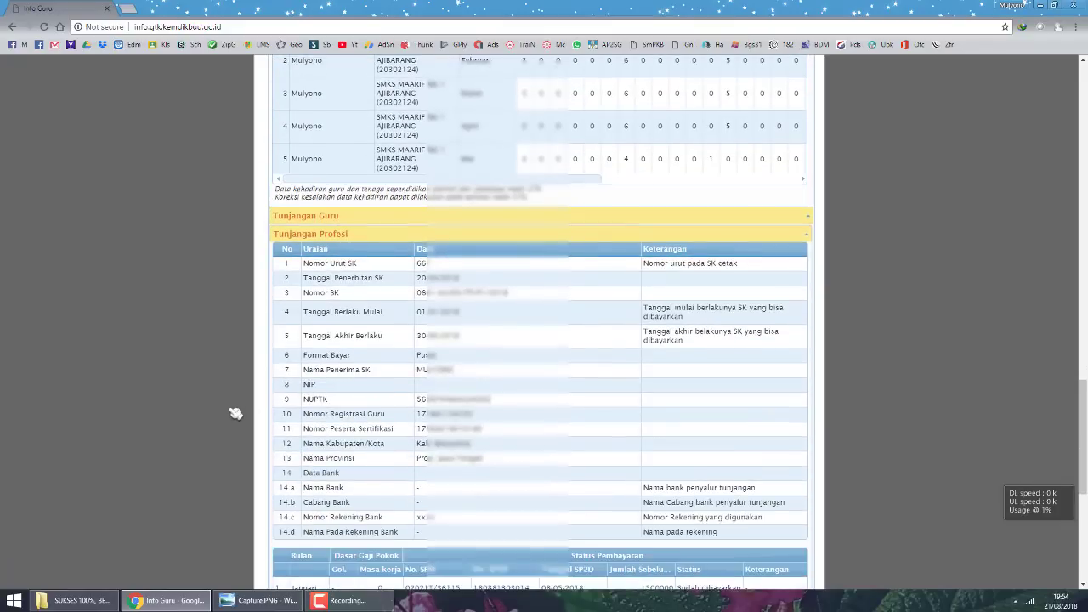
pyautogui.scroll(-3, 235, 414)
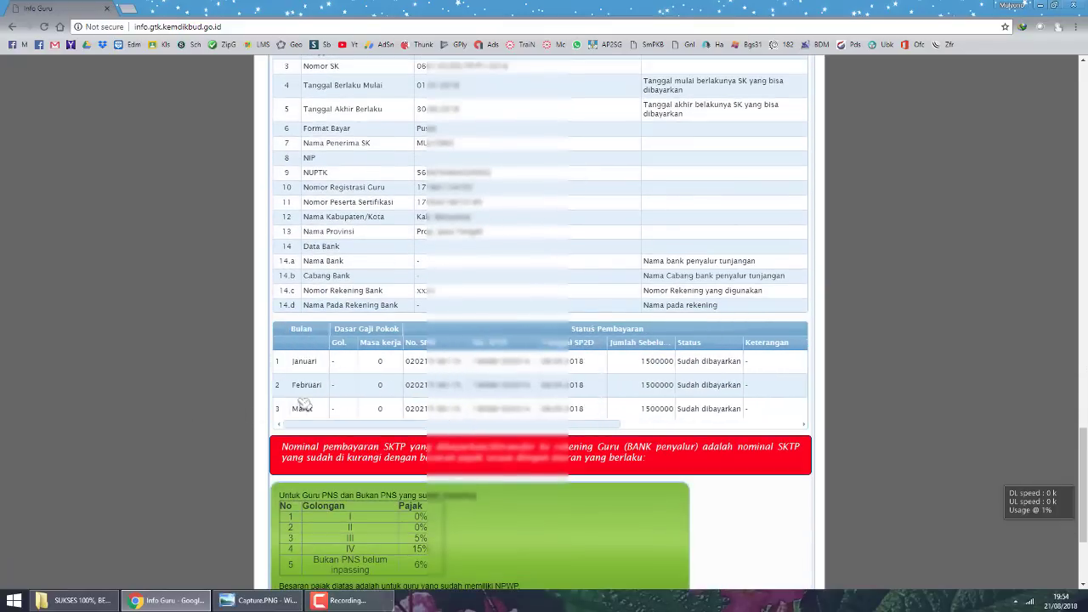
pyautogui.scroll(-3, 224, 397)
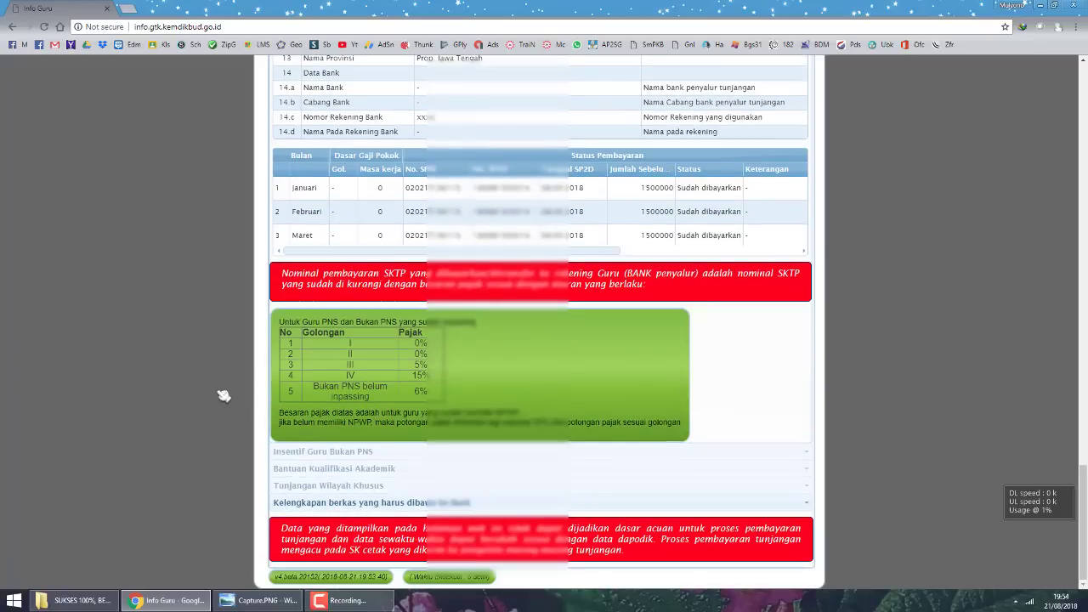
pyautogui.click(326, 508)
pyautogui.scroll(-3, 219, 451)
pyautogui.scroll(7, 218, 450)
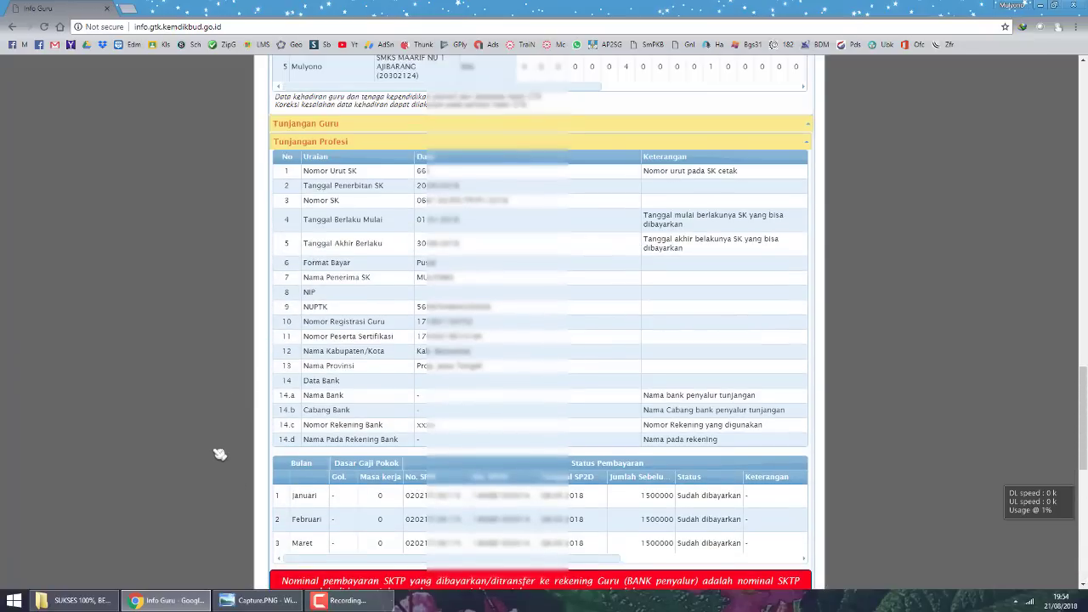
pyautogui.scroll(15, 219, 455)
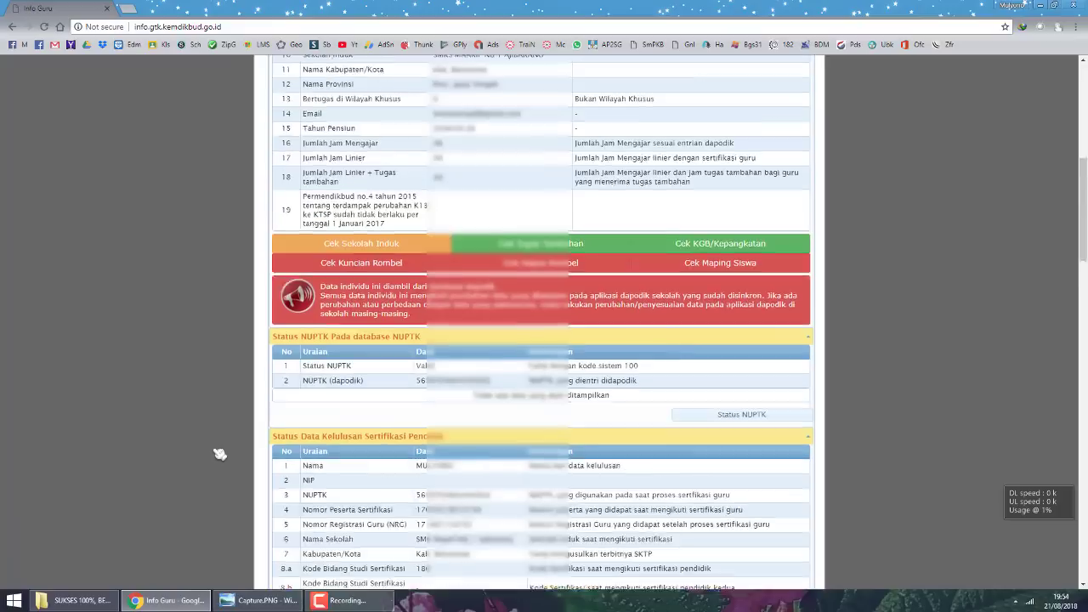
pyautogui.scroll(7, 220, 455)
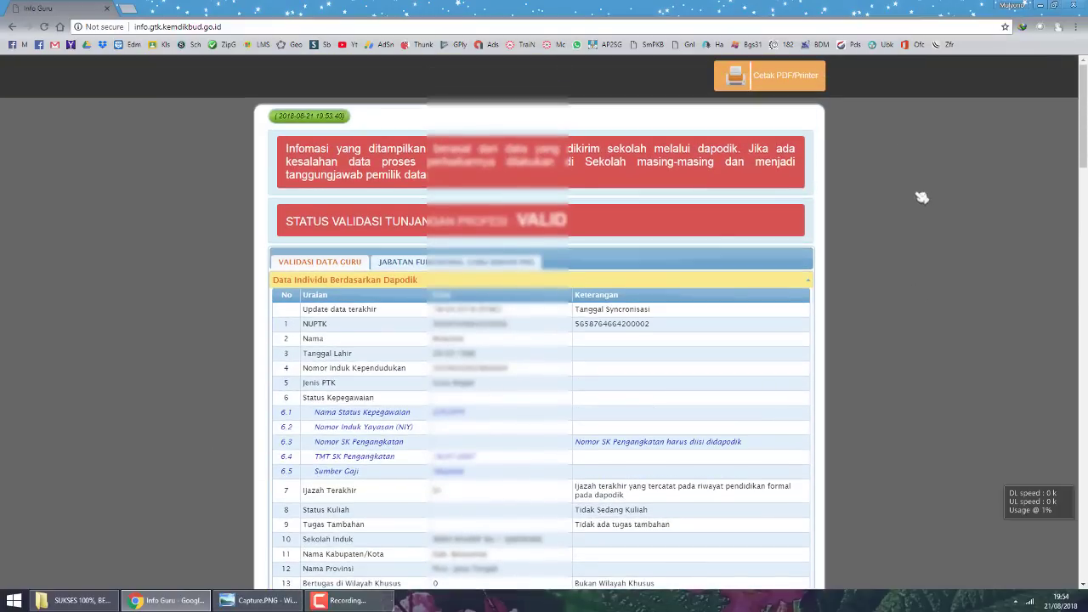
pyautogui.click(789, 78)
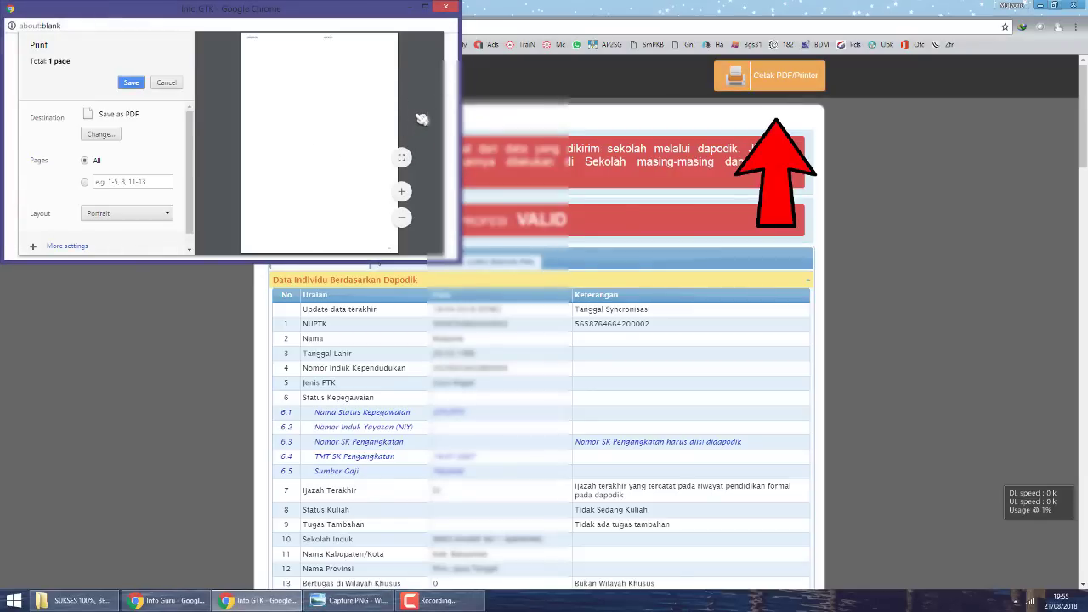
pyautogui.click(445, 9)
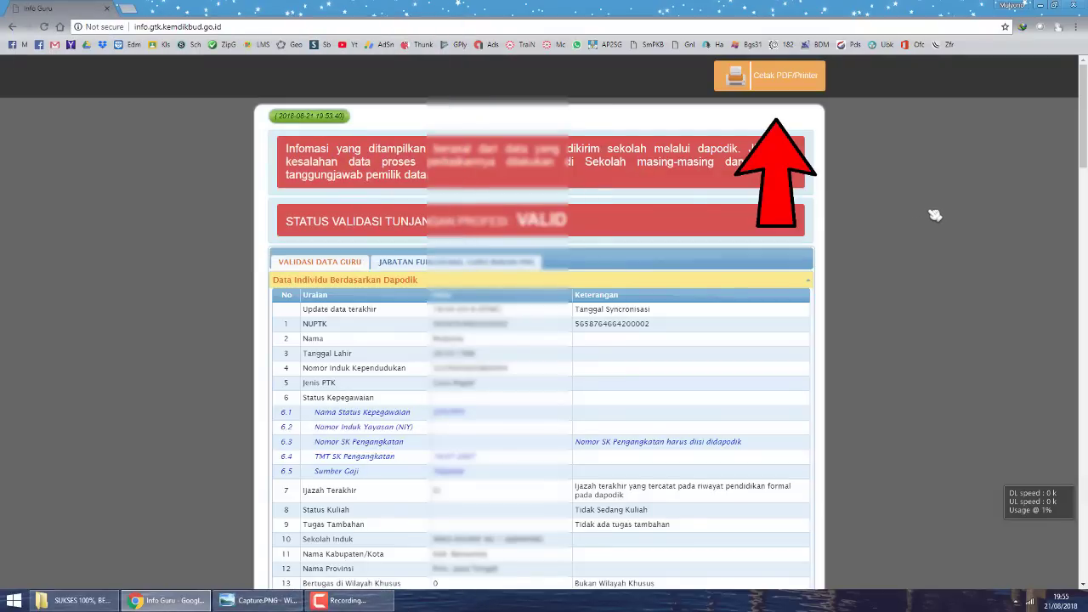
# - Open Chrome's print preview, review its four pages, and open the destination list
pyautogui.hotkey('ctrl', 'p')
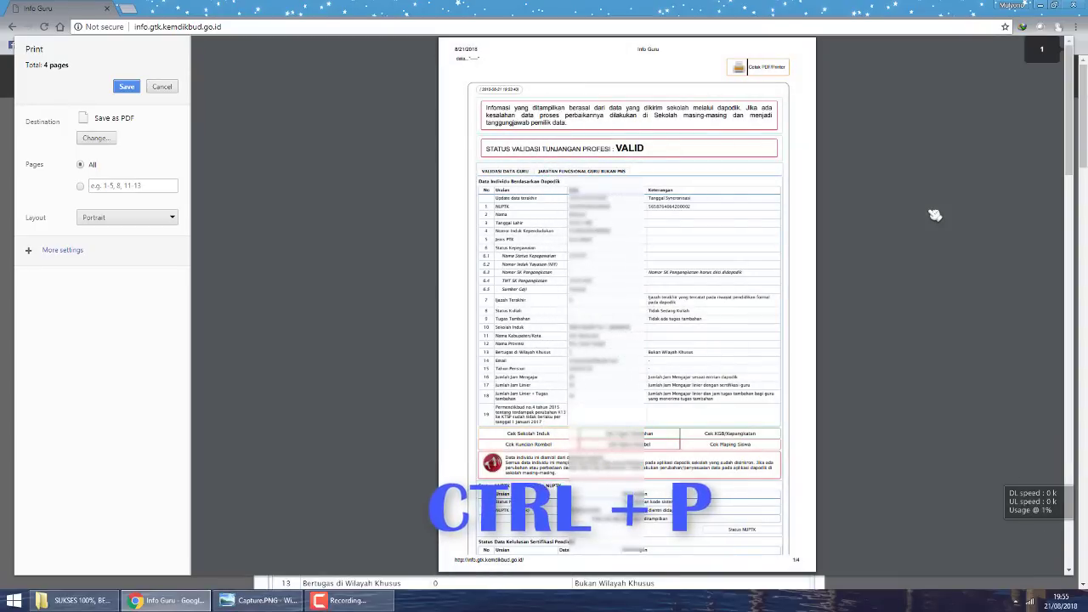
pyautogui.scroll(-10, 935, 215)
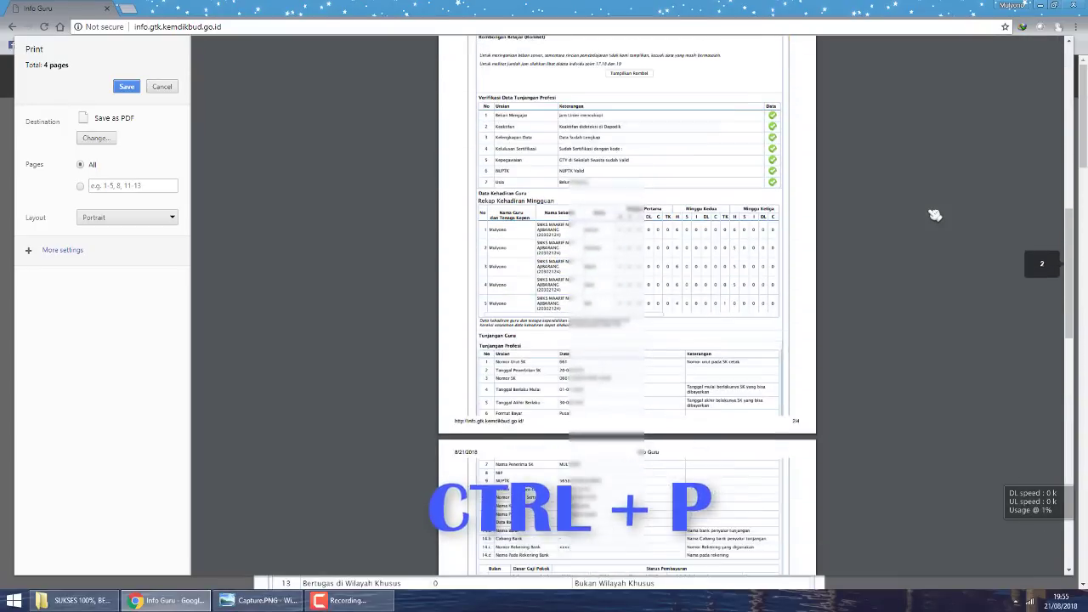
pyautogui.scroll(-7, 935, 215)
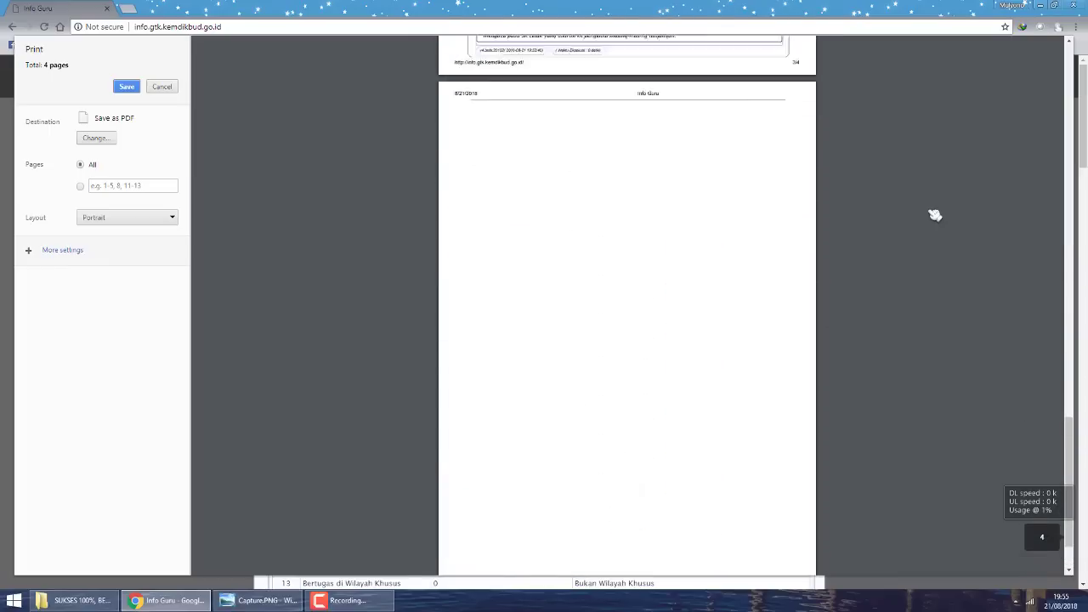
pyautogui.scroll(-1, 935, 215)
pyautogui.scroll(2, 935, 215)
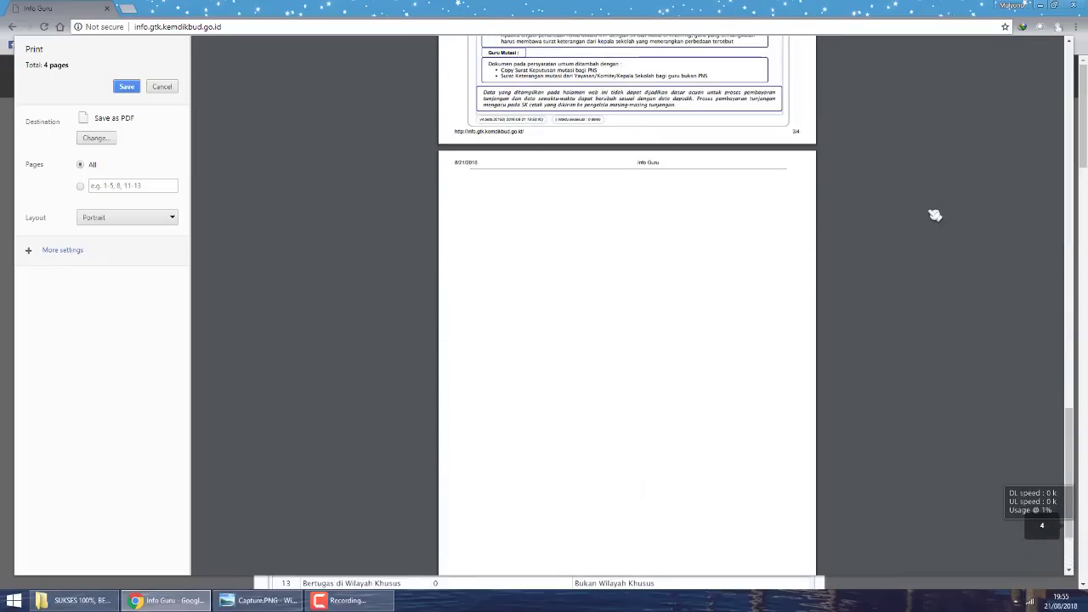
pyautogui.scroll(12, 935, 215)
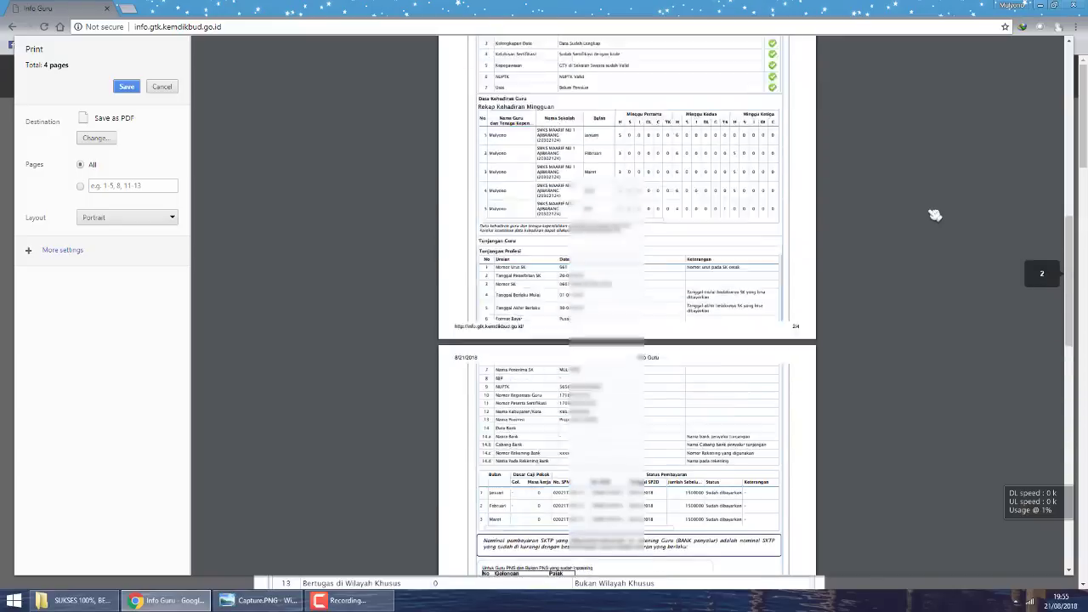
pyautogui.scroll(6, 935, 215)
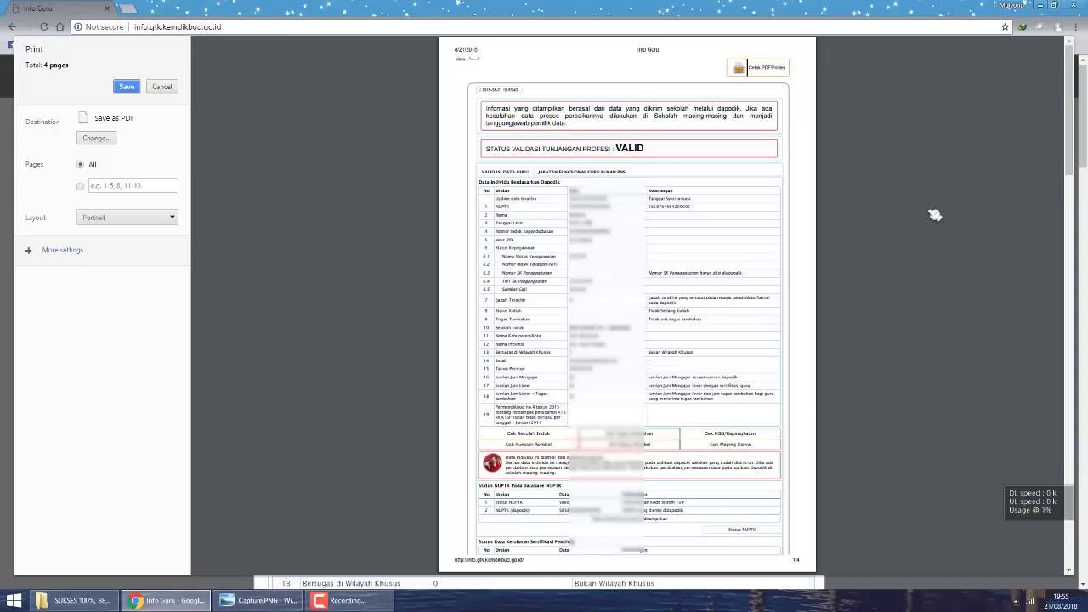
pyautogui.click(105, 140)
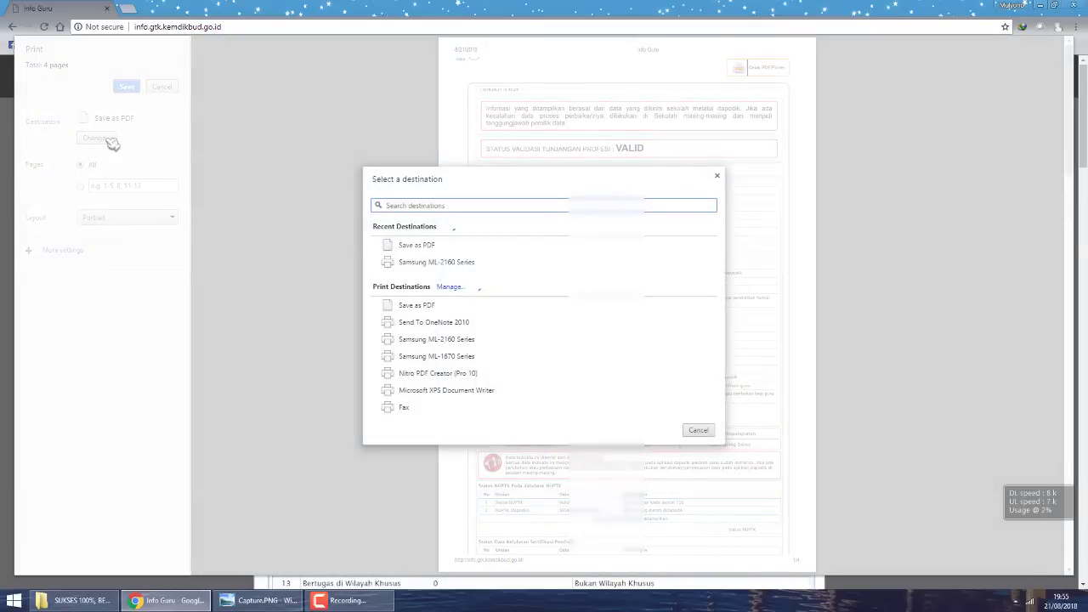
pyautogui.click(451, 253)
pyautogui.click(95, 139)
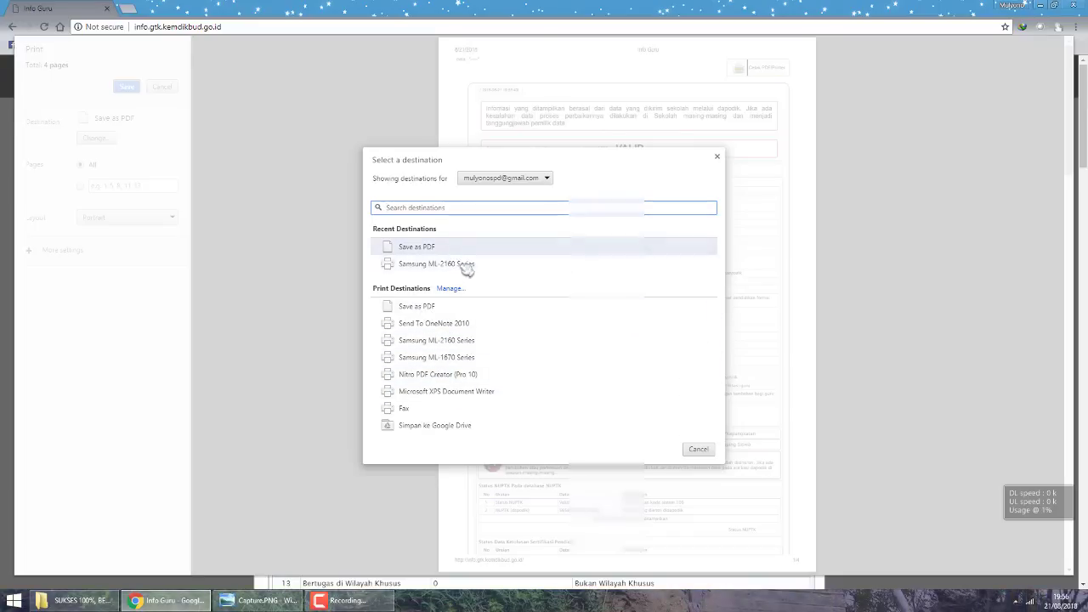
pyautogui.click(717, 156)
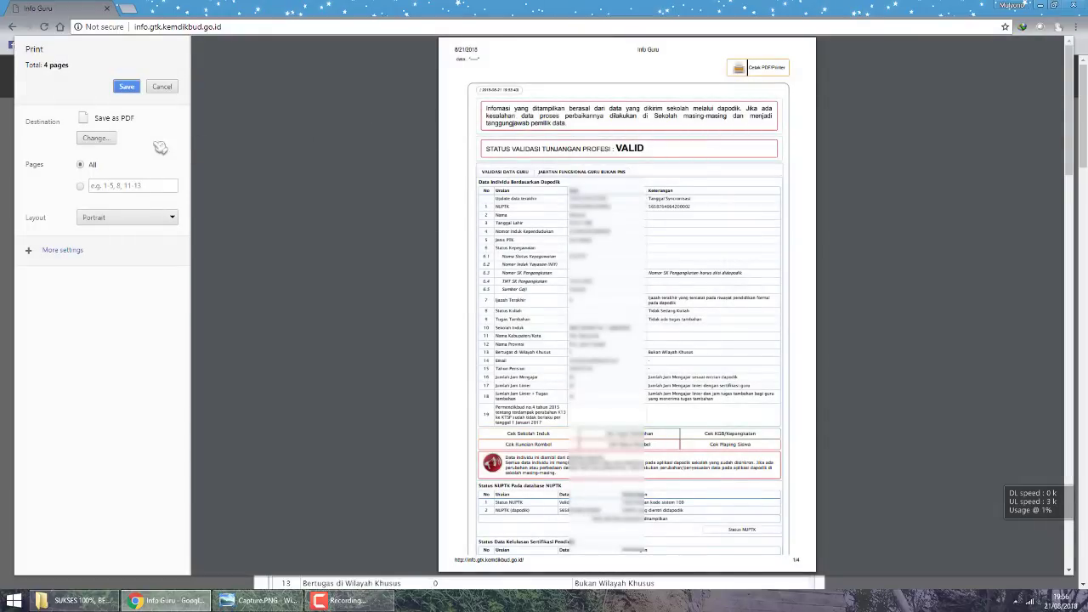
pyautogui.click(95, 139)
# - Save the PDF as 'Info Guru' plus the teacher's name, then view Capture.PNG
pyautogui.click(126, 87)
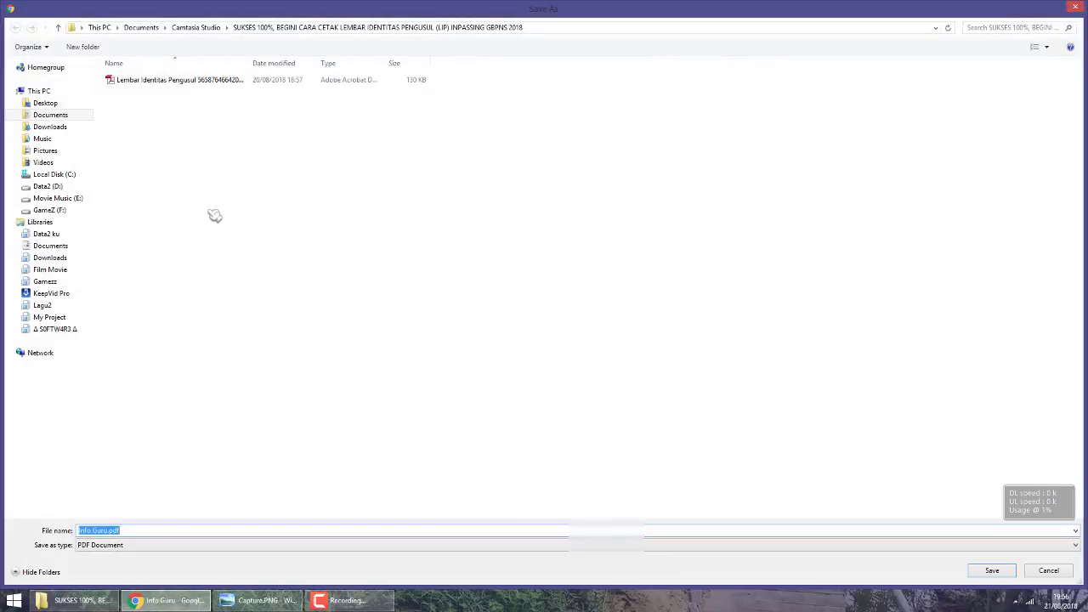
pyautogui.click(139, 531)
pyautogui.write('Mulyono')
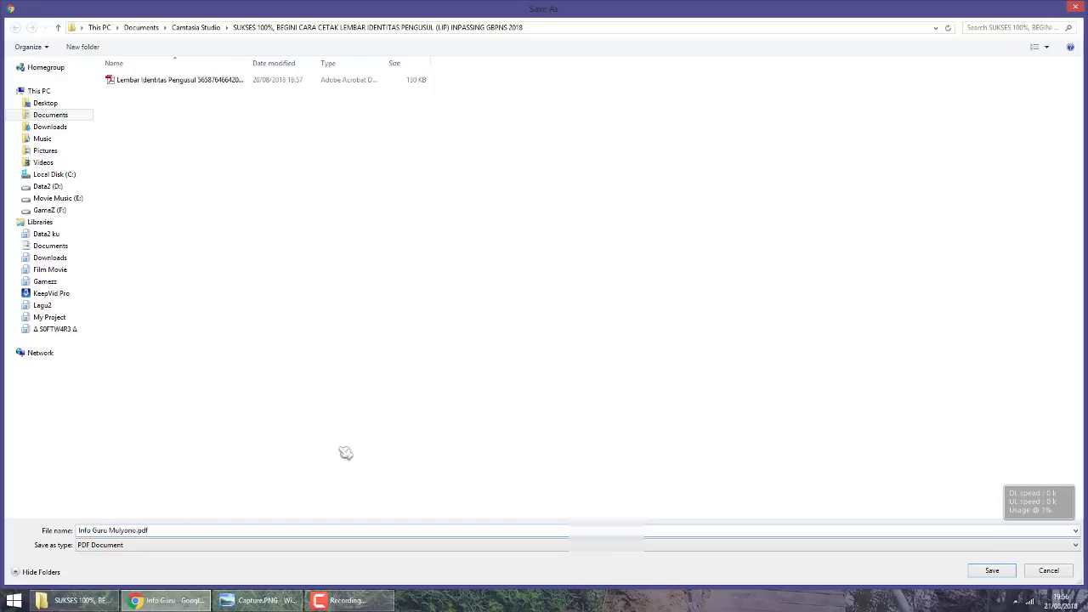
pyautogui.click(992, 570)
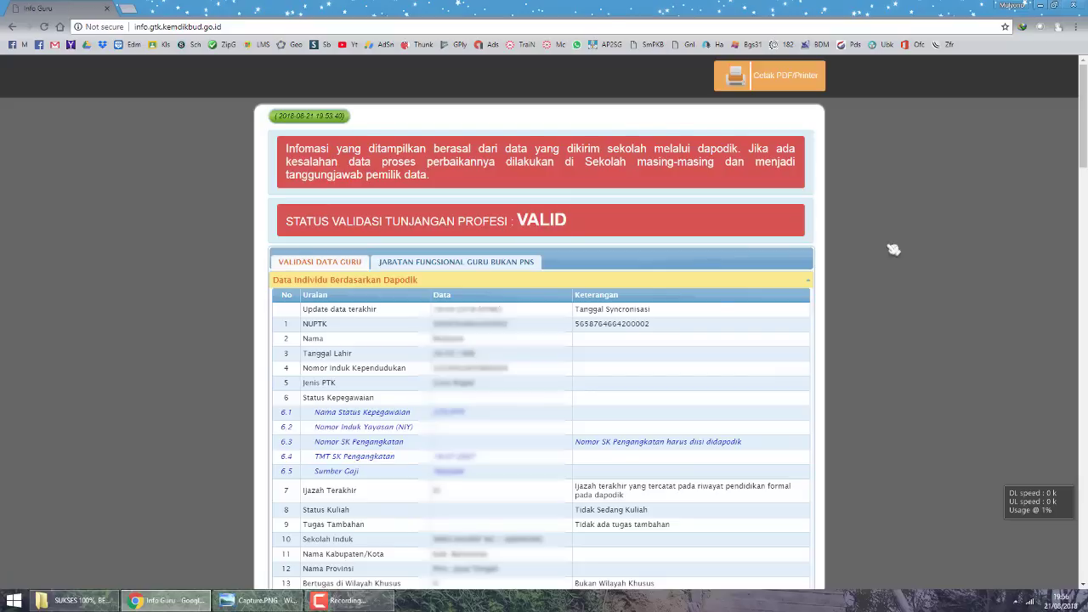
pyautogui.click(255, 600)
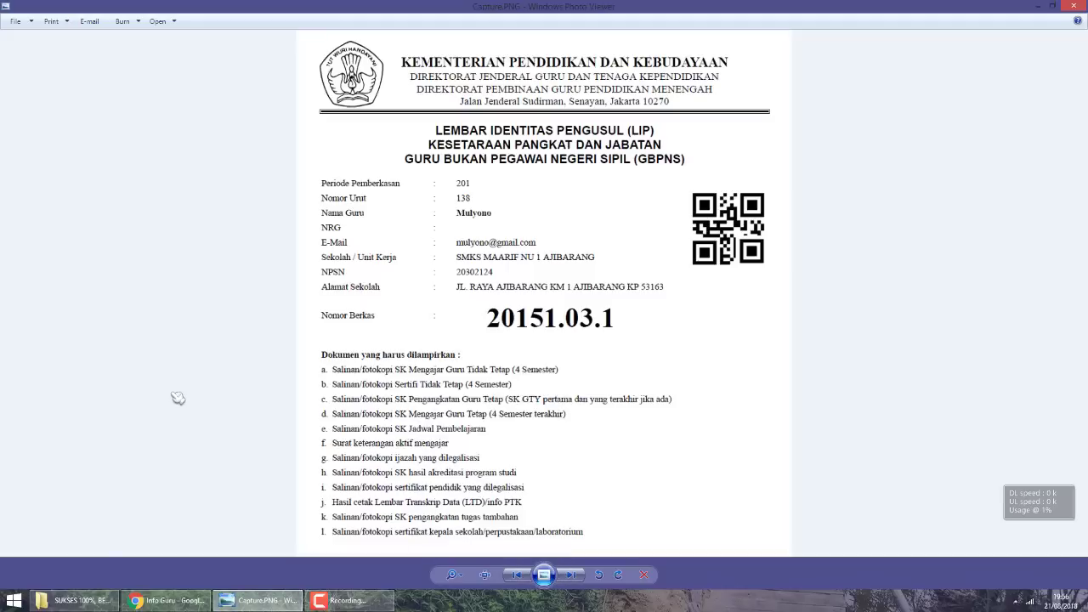